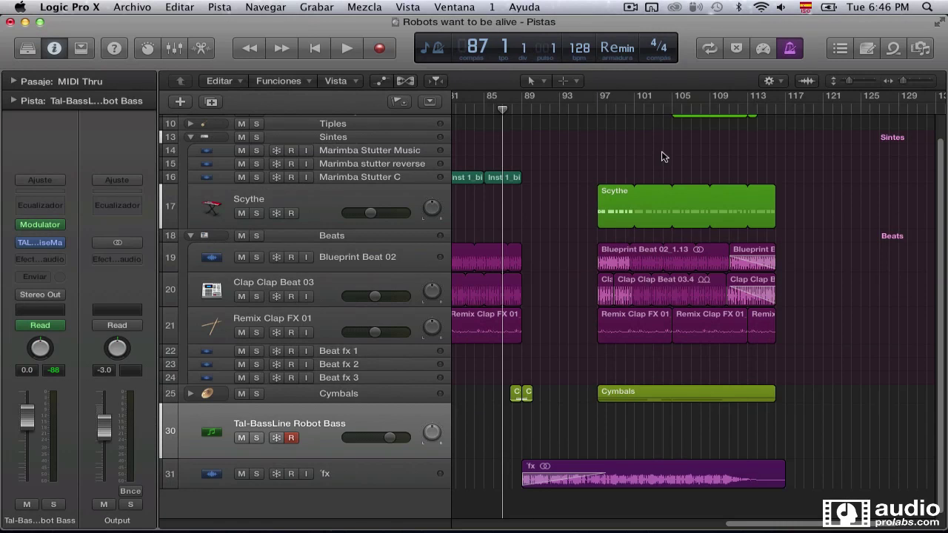
Open the TAL NoiseMaker synth on the Tal-BassLine Robot Bass track and look through its factory presets
mouse_move(59, 246)
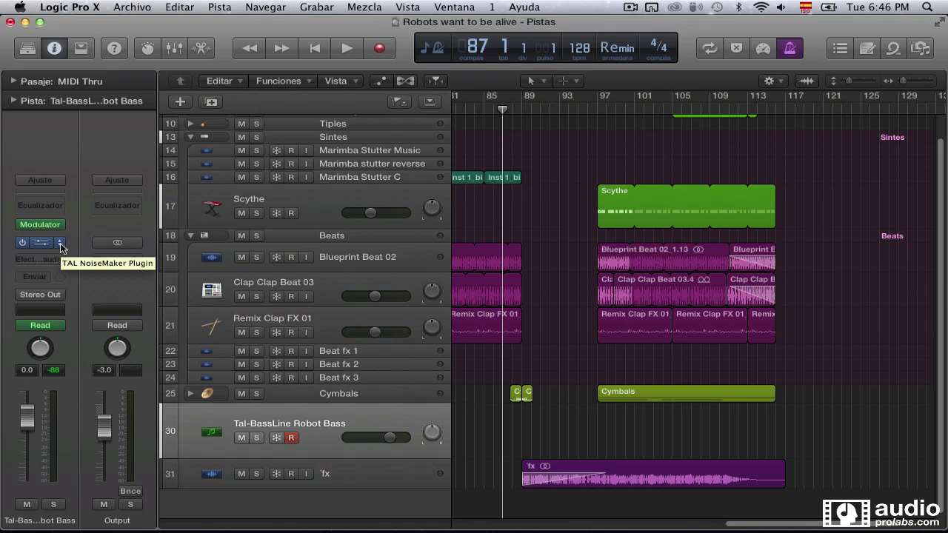
click(61, 245)
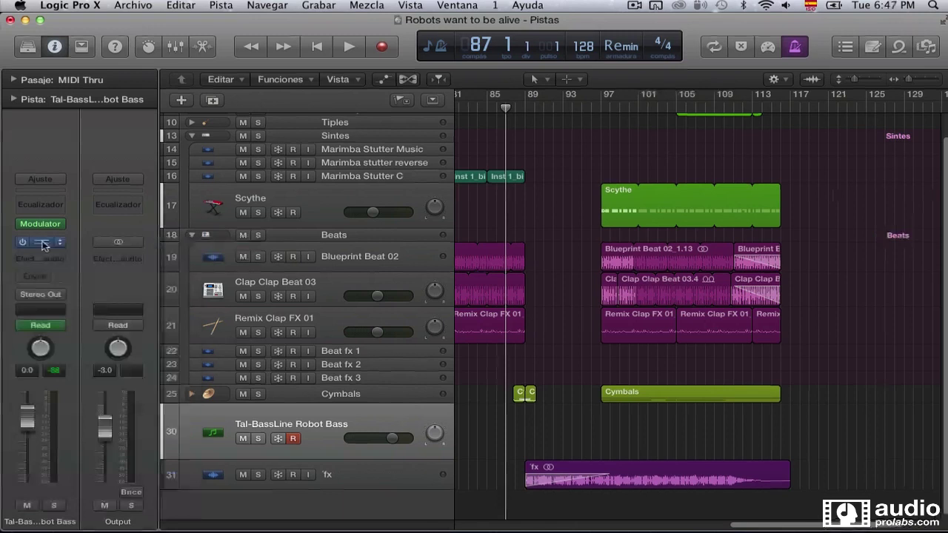
click(43, 244)
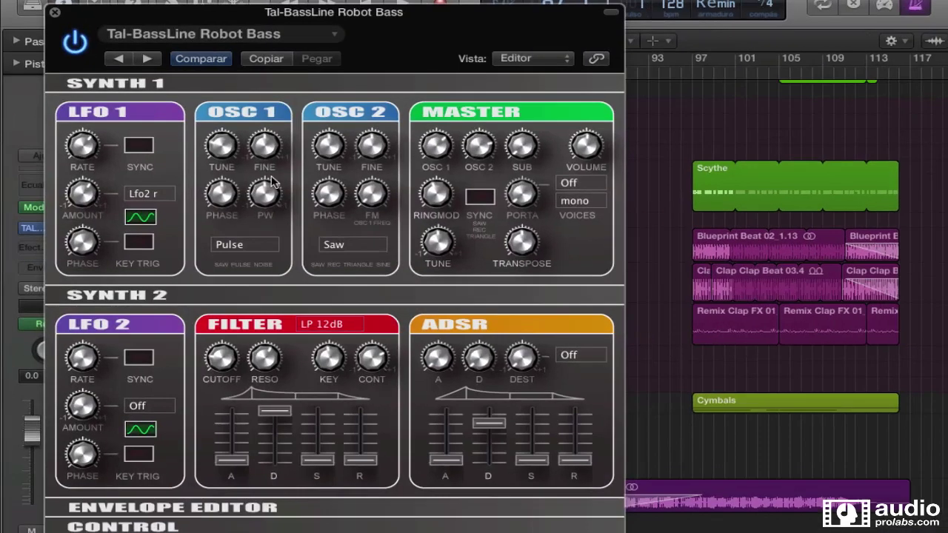
click(314, 37)
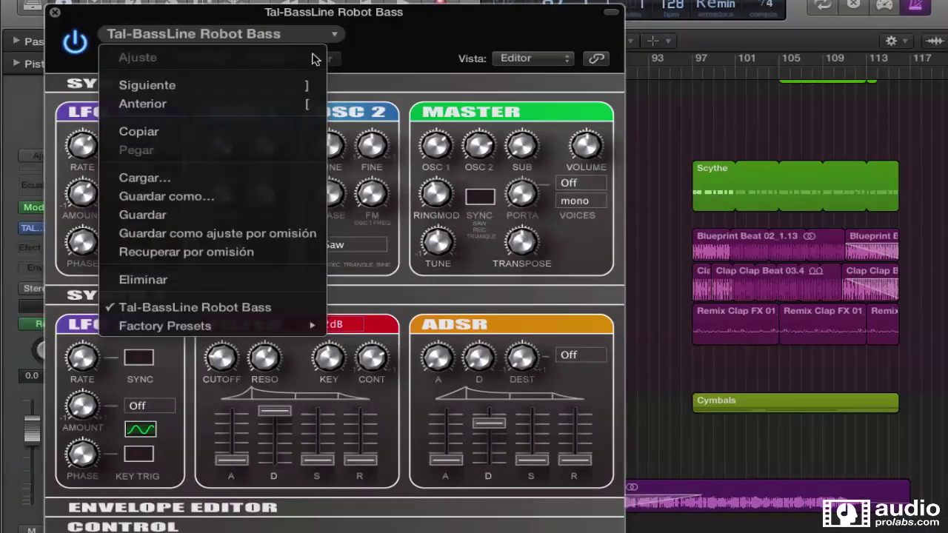
mouse_move(289, 326)
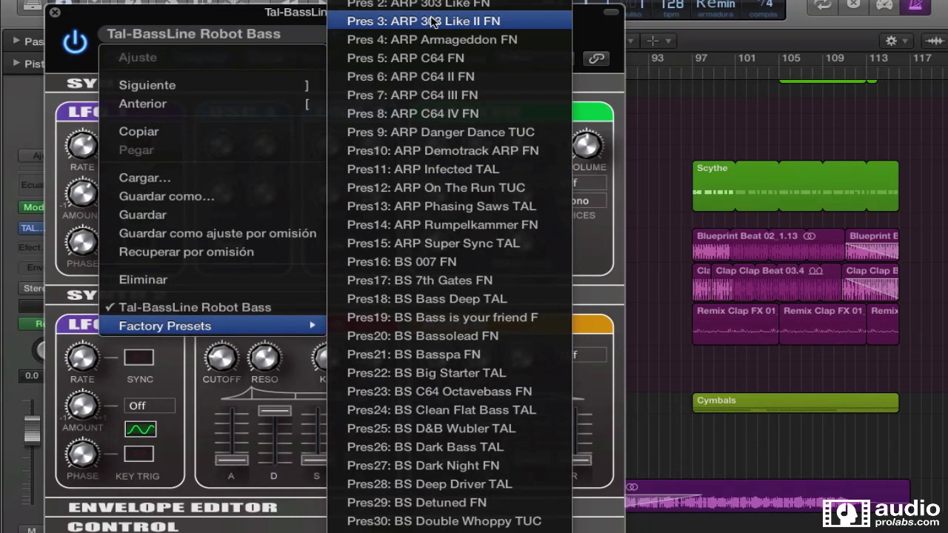
click(599, 36)
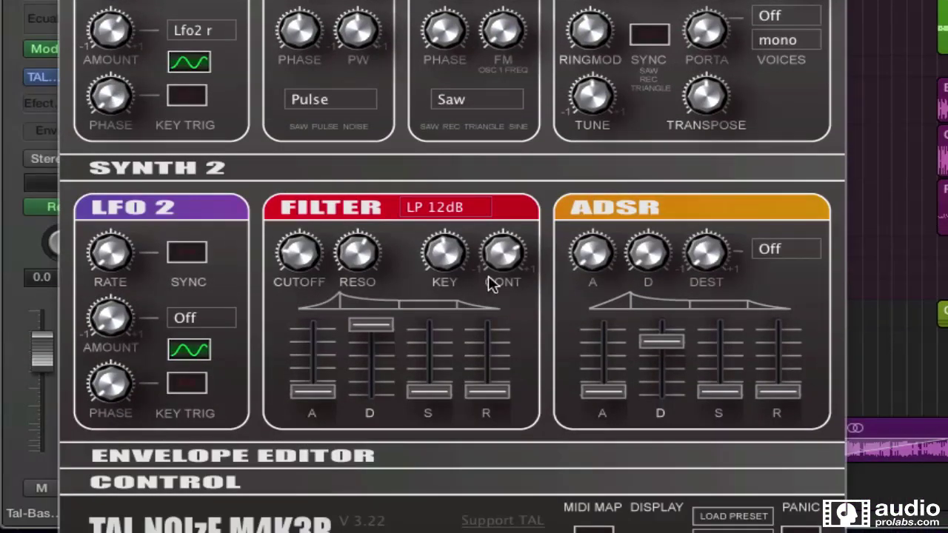
View the synth's Control section and check the save dialog for the Tal-BassLine Robot Bass setting, leaving without saving
click(252, 482)
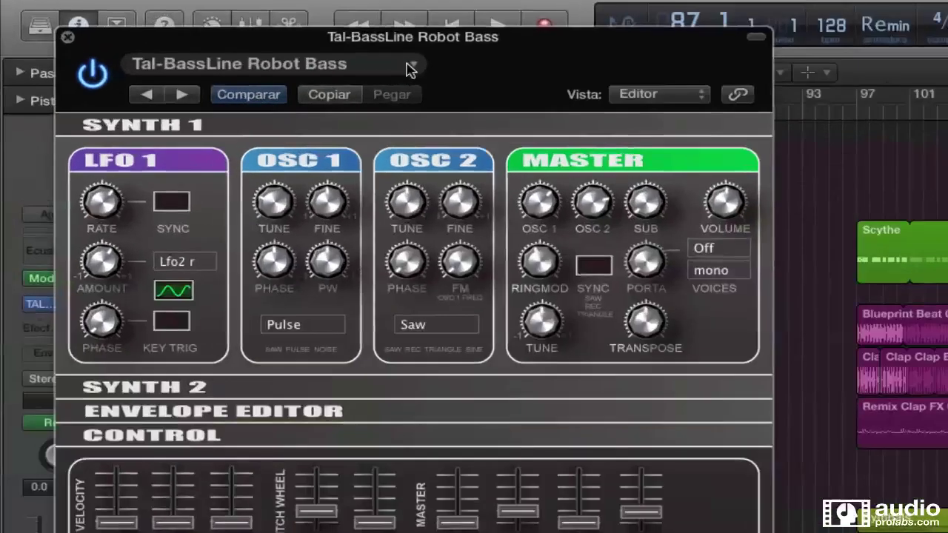
click(410, 69)
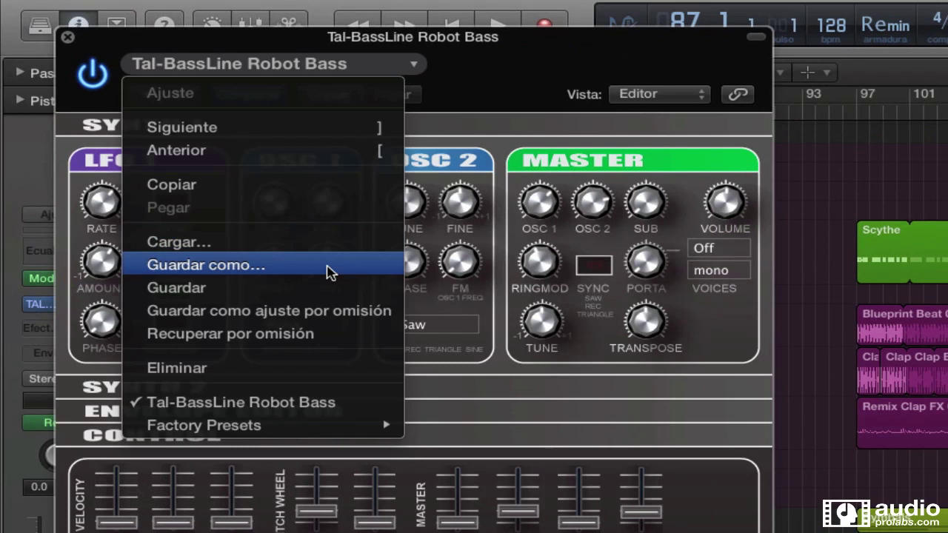
click(330, 273)
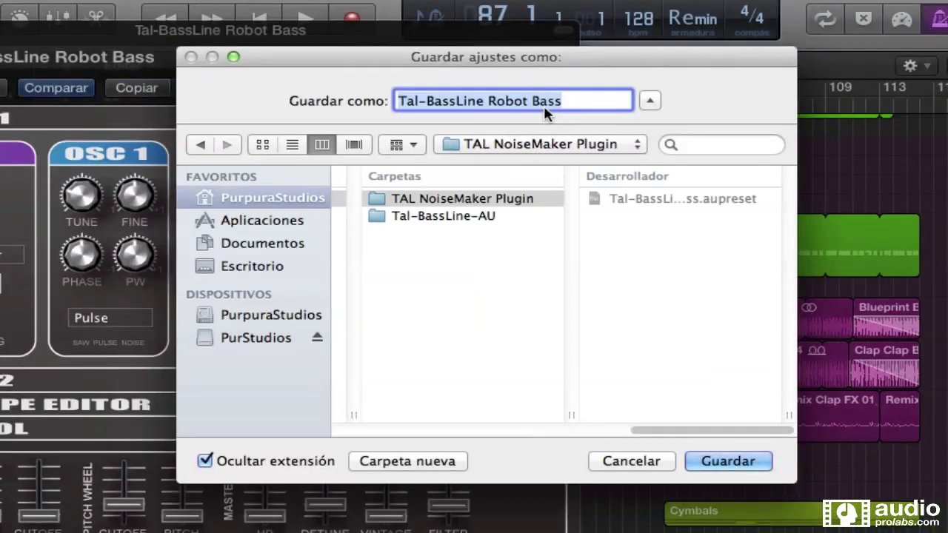
click(637, 459)
Look over the synth's settings list once more and close the TAL NoiseMaker window
click(191, 57)
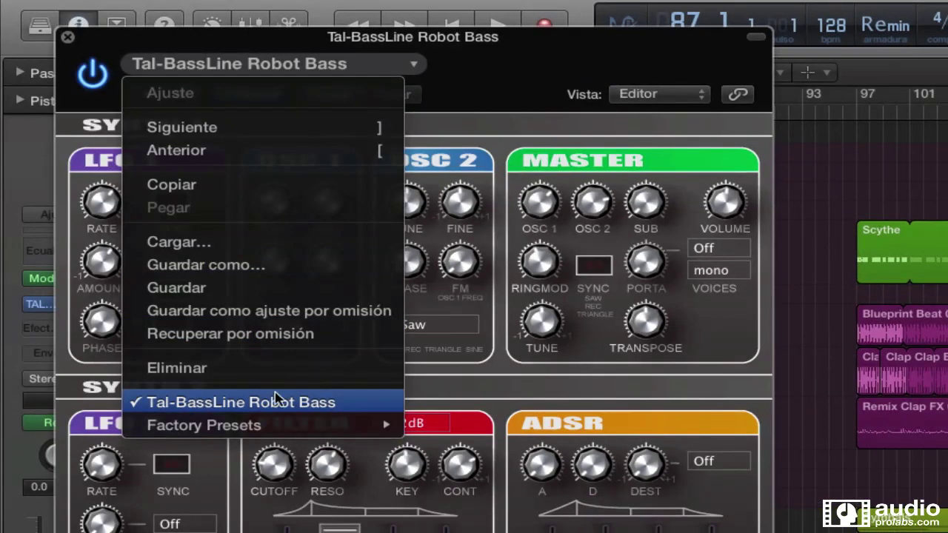
click(548, 41)
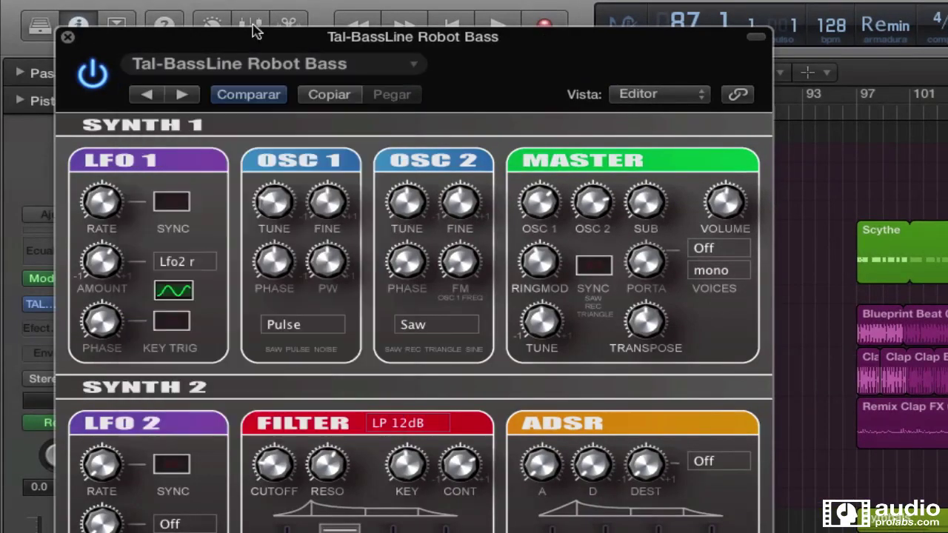
click(67, 37)
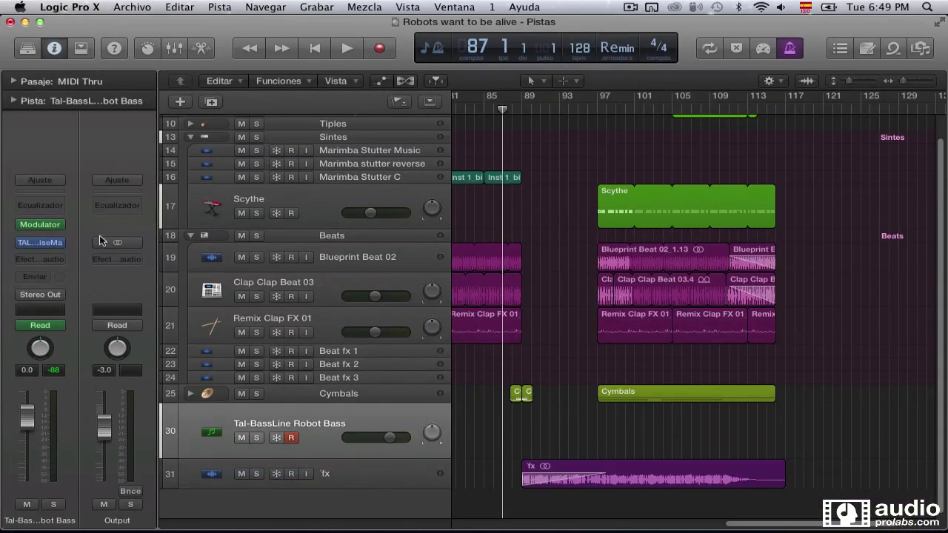
Open the Modulator MIDI effect, bypass and re-enable it to compare the sound, and close its window
click(43, 242)
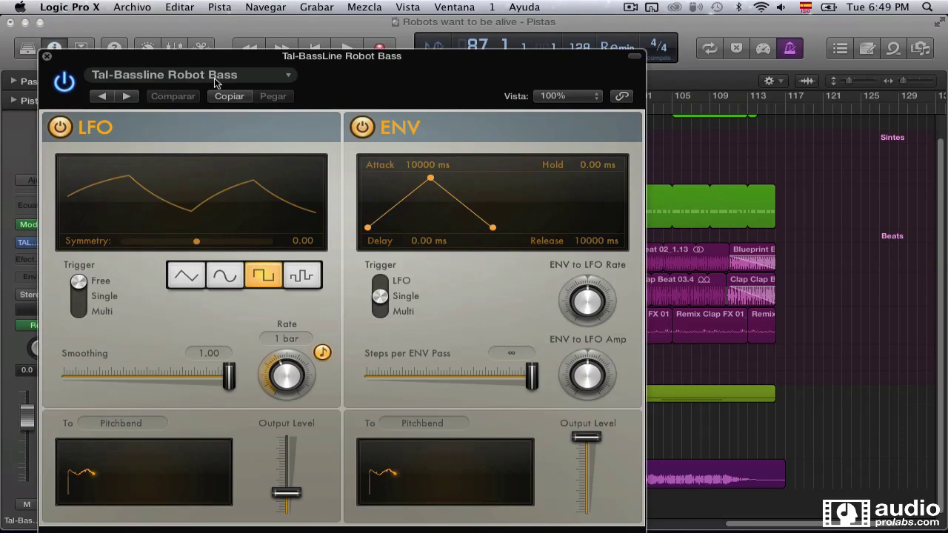
click(65, 83)
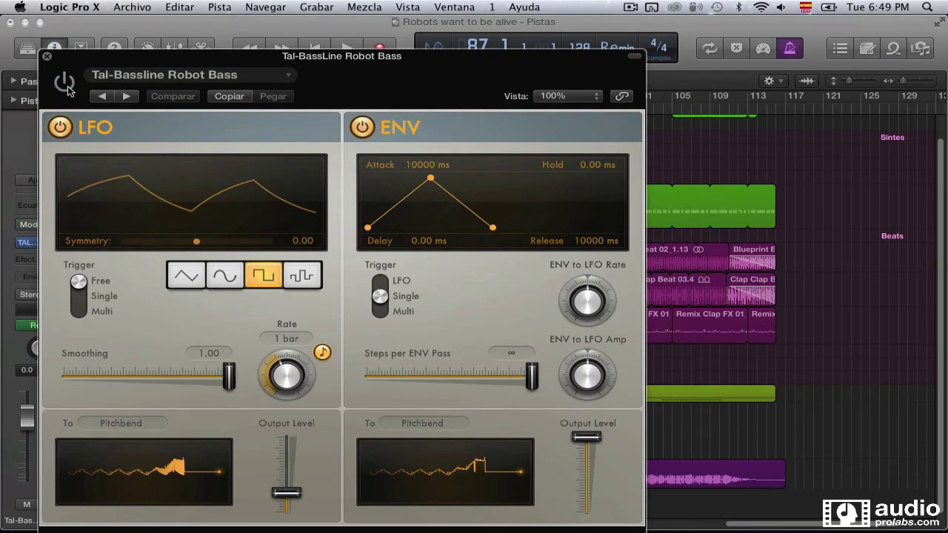
click(65, 83)
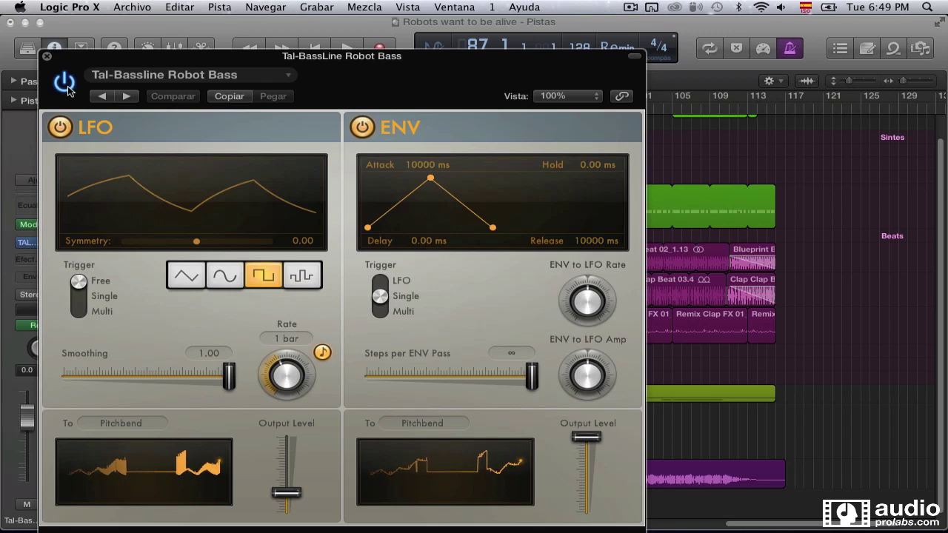
click(46, 56)
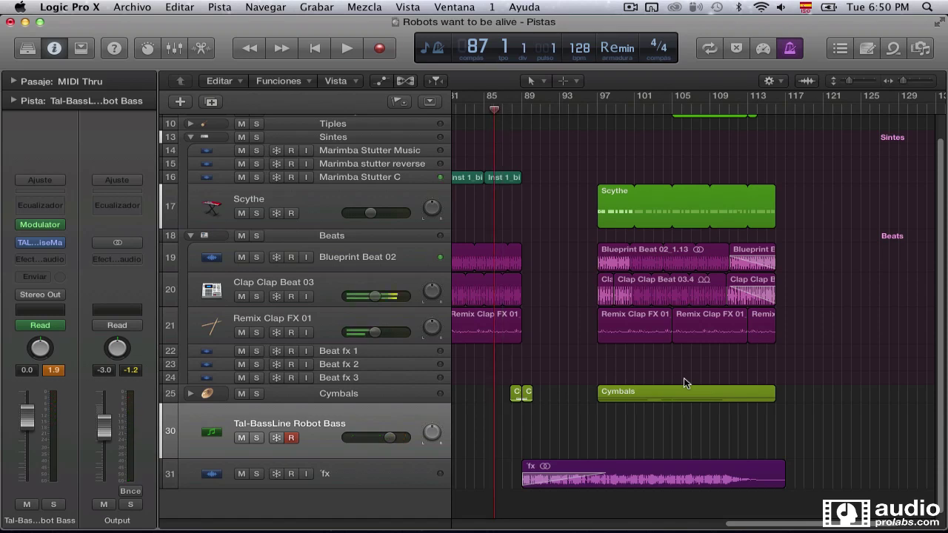
Record a MIDI bass line on the Tal-BassLine Robot Bass track, starting at bar 89
key(space)
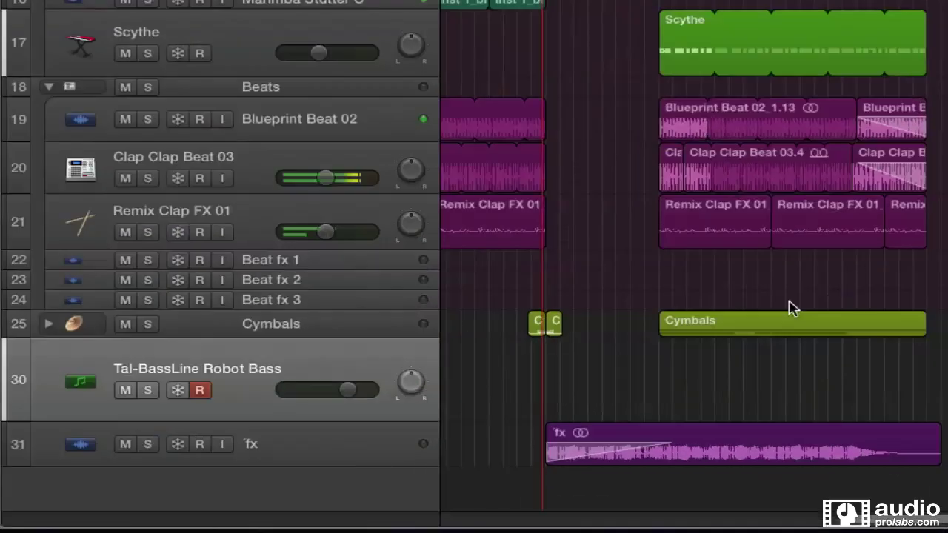
key(r)
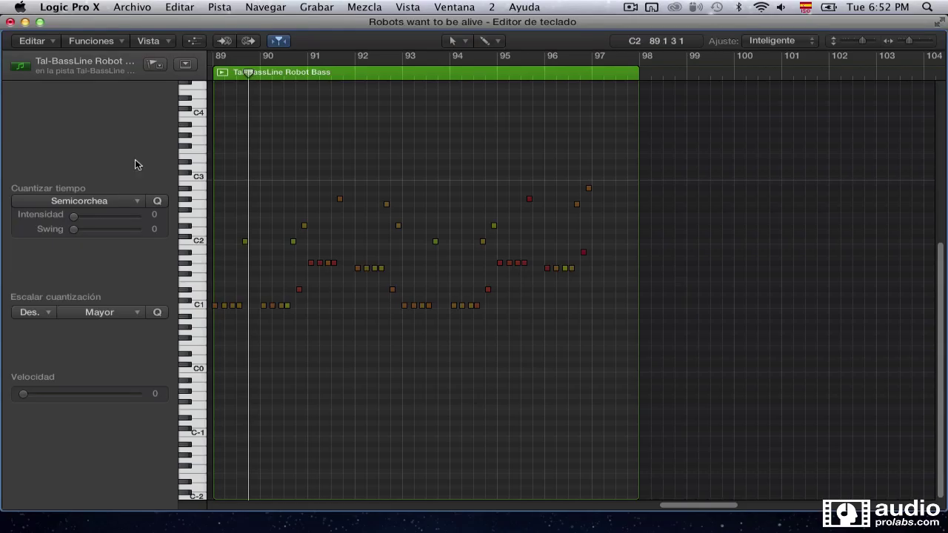
Quantize all notes of the recorded bass region to Semicorchea
key(super+a)
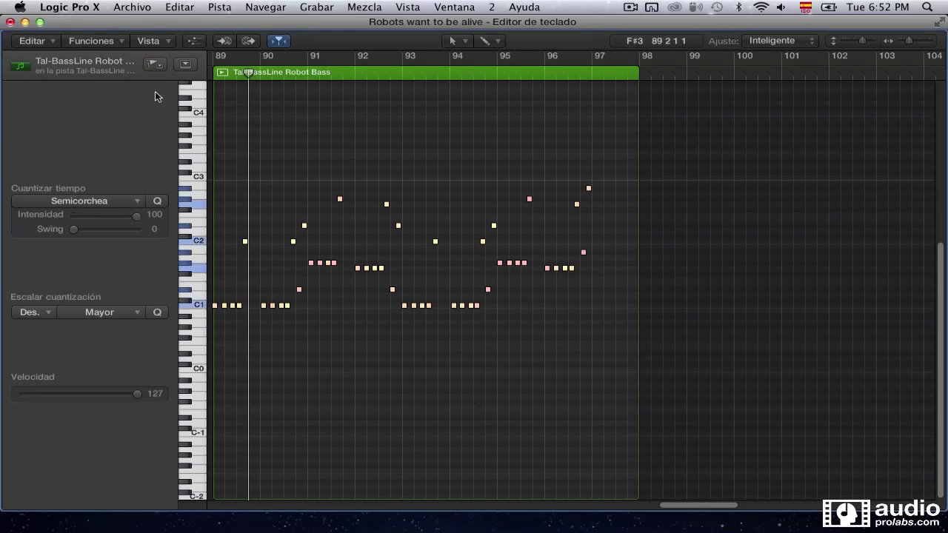
click(119, 198)
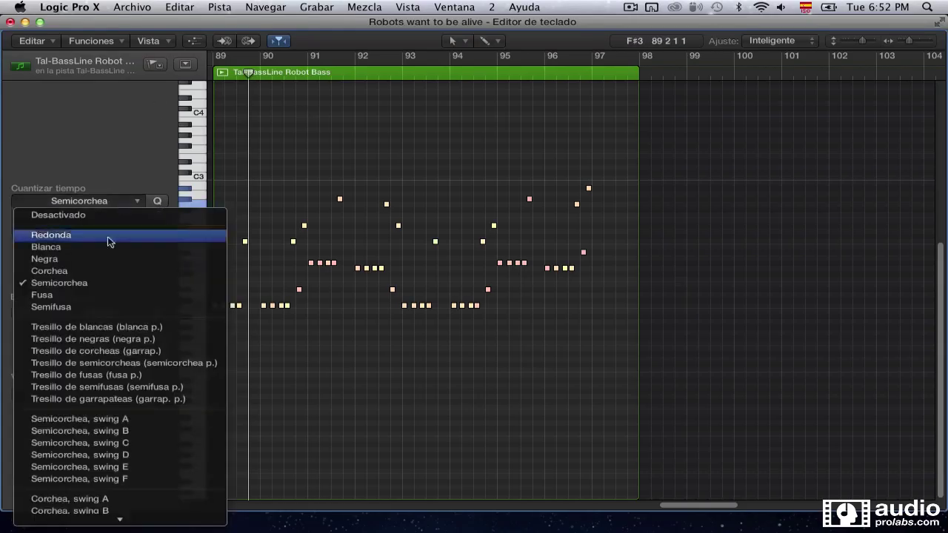
click(101, 284)
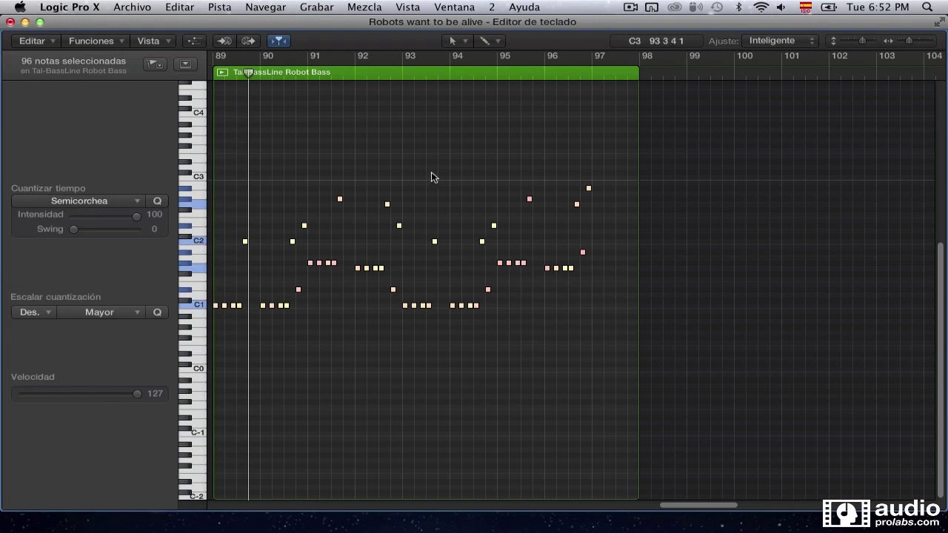
Copy the notes of bars 93 to 96 in the bass region and place the copy at bar 97
click(404, 73)
click(457, 156)
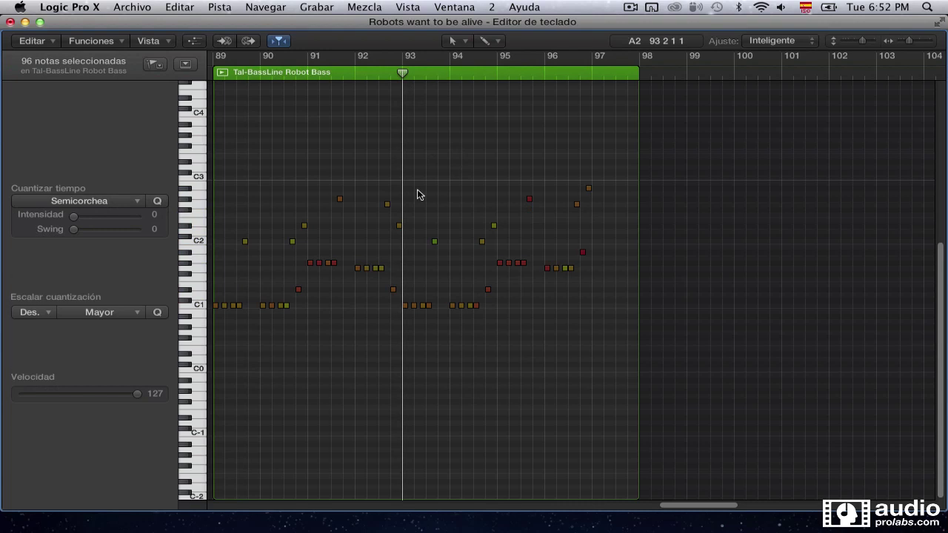
drag(413, 167, 437, 324)
mouse_move(620, 336)
mouse_down()
mouse_move(539, 197)
mouse_move(430, 163)
mouse_move(605, 310)
mouse_move(508, 206)
mouse_move(405, 156)
mouse_move(490, 325)
mouse_move(605, 346)
mouse_move(469, 342)
mouse_move(609, 329)
mouse_up()
click(586, 308)
click(584, 360)
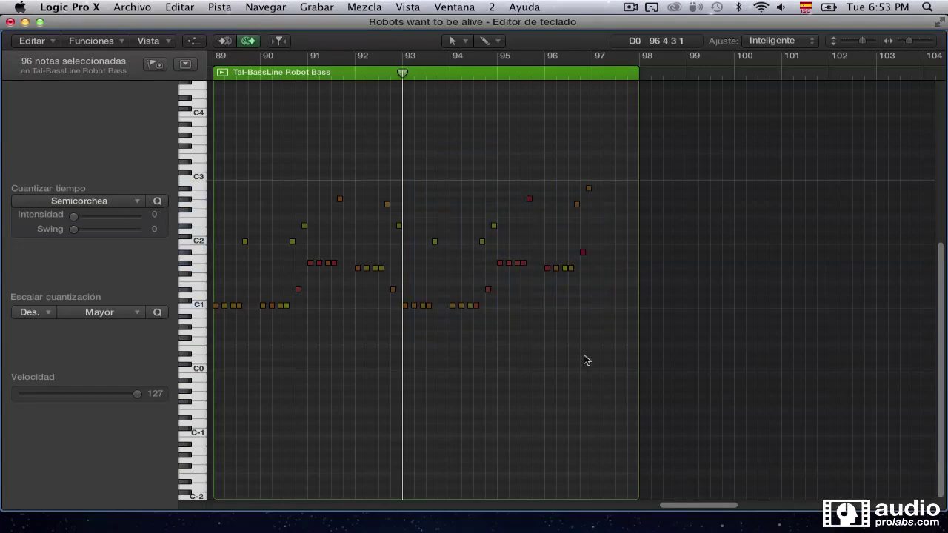
click(249, 40)
drag(609, 346, 406, 153)
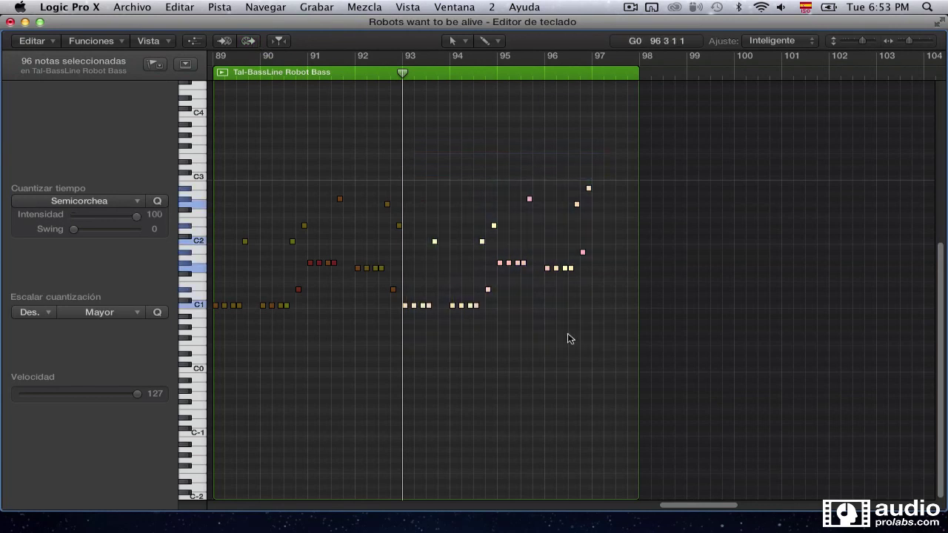
click(581, 73)
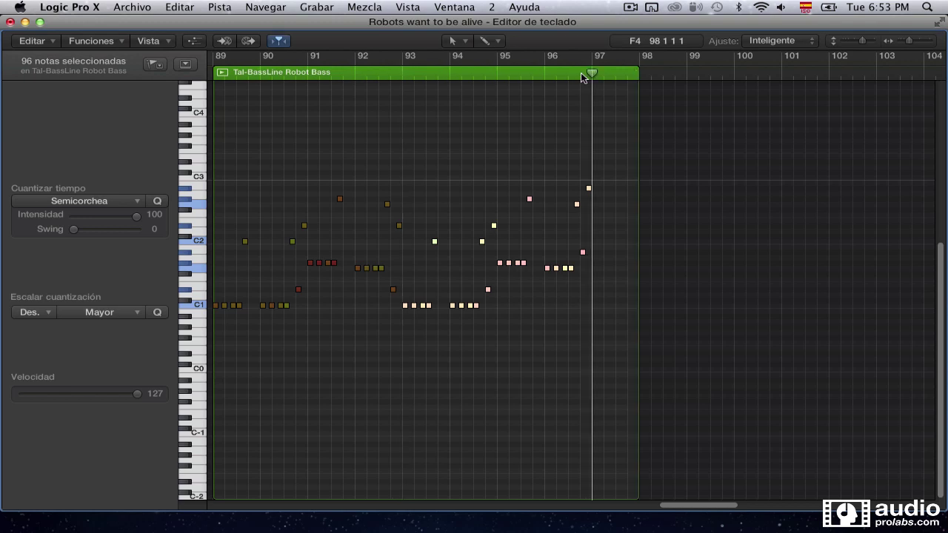
key(super+r)
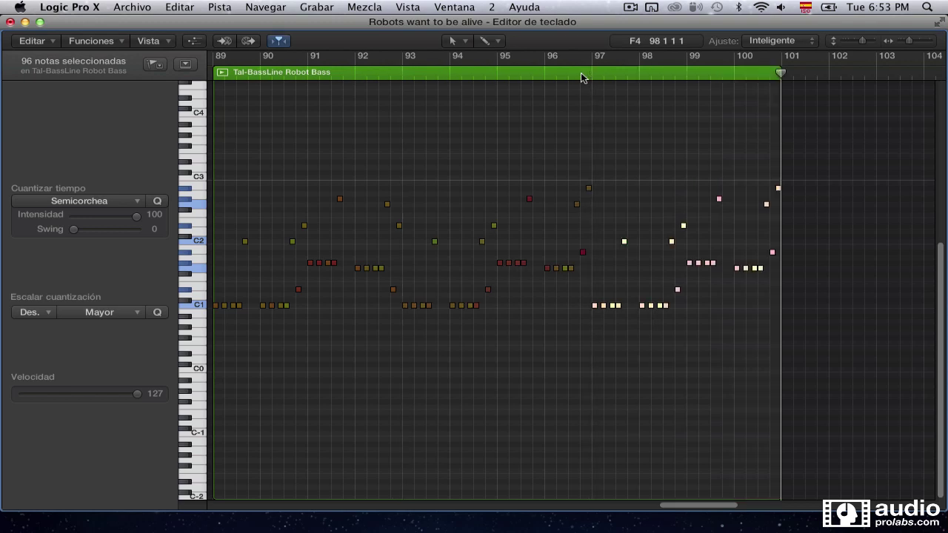
Audition the extended bass part with the Tal-BassLine Robot Bass track soloed, and turn the solo off
click(487, 72)
click(580, 351)
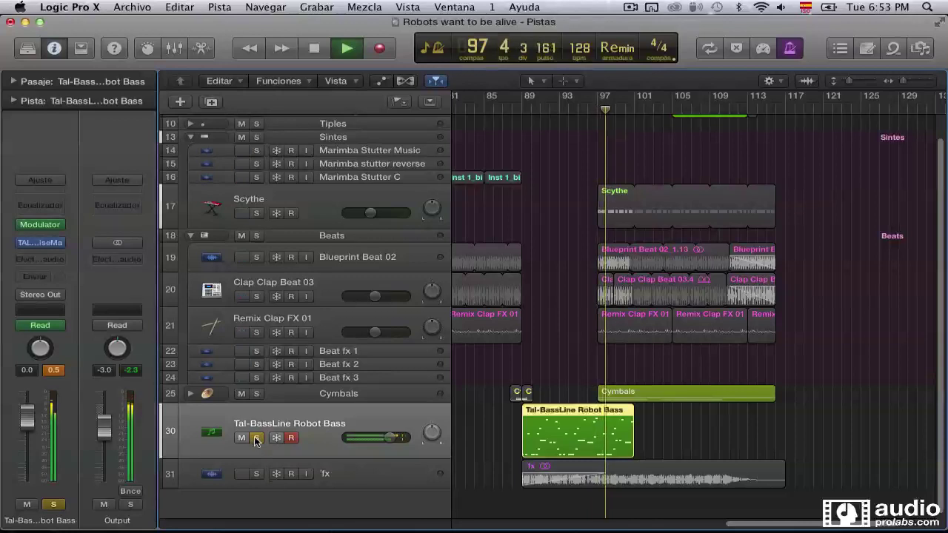
click(256, 438)
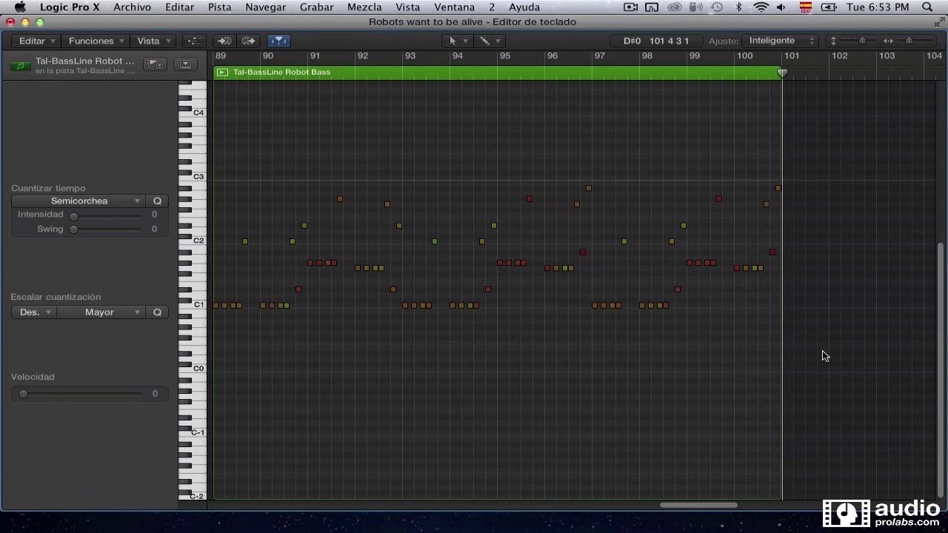
Paste the four-bar bass phrase four more times in succession, from bar 101 up to bar 117
scroll(822, 356, right, 5)
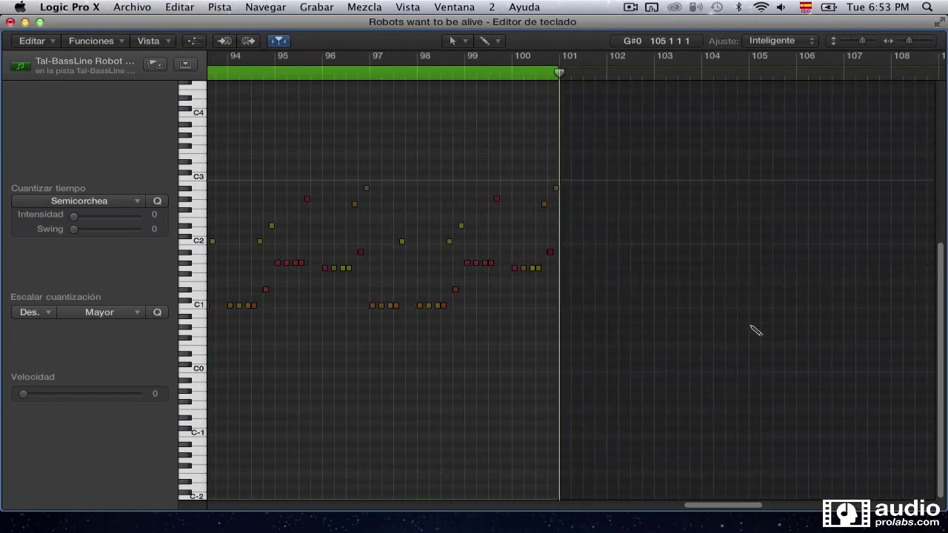
key(super+v)
key(super+v)
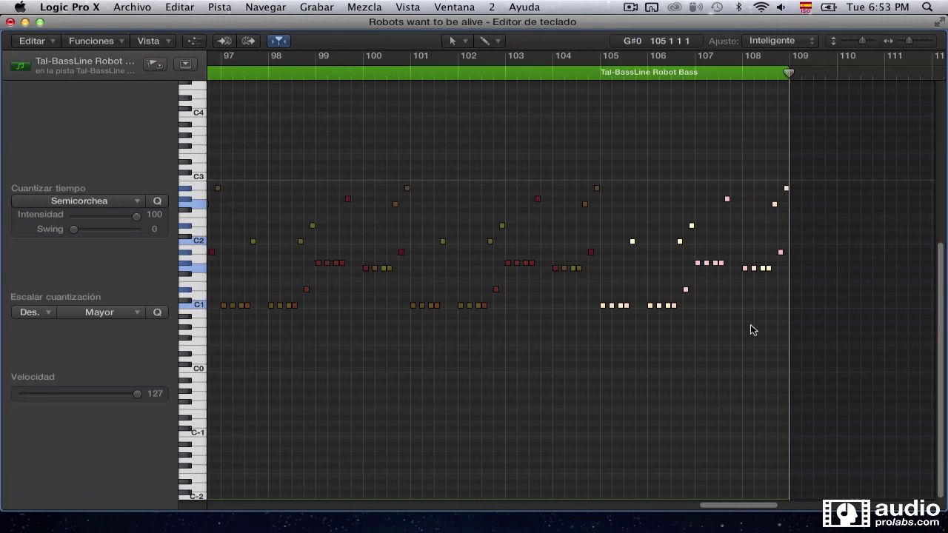
key(super+v)
key(super+v)
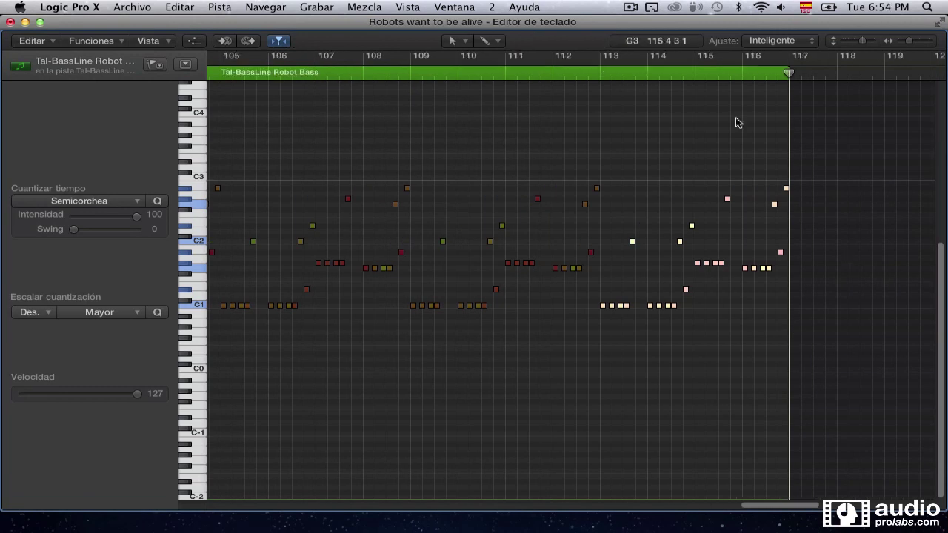
Check the end of the pasted bass notes around bar 117 and return to the track arrangement
click(693, 71)
key(space)
scroll(798, 226, right, 3)
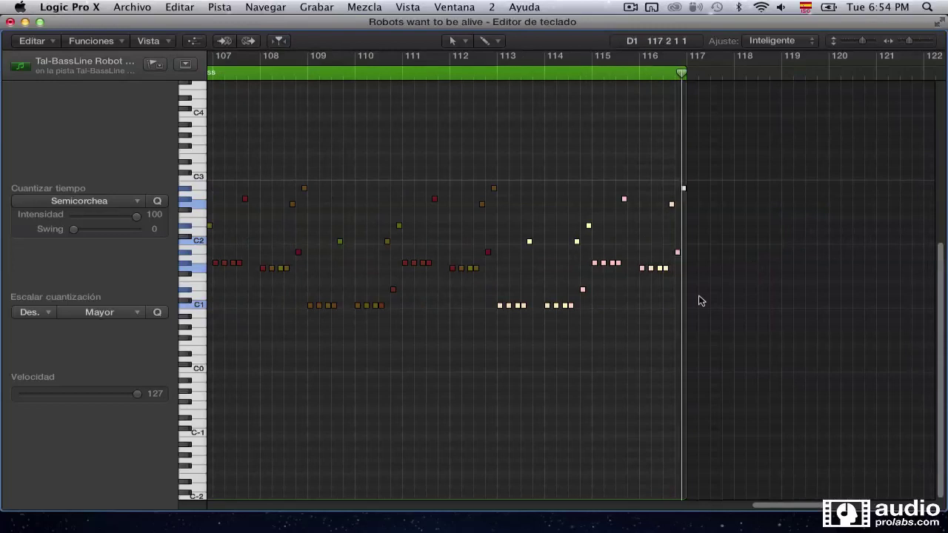
key(1)
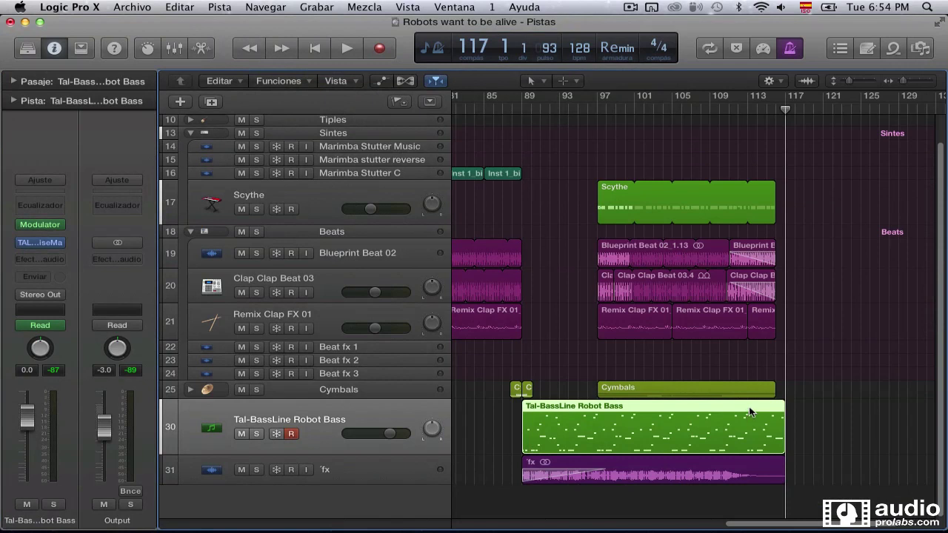
Record a pitch bend pass over the existing notes on the Tal-BassLine Robot Bass track, from bar 88 to about bar 117
click(511, 111)
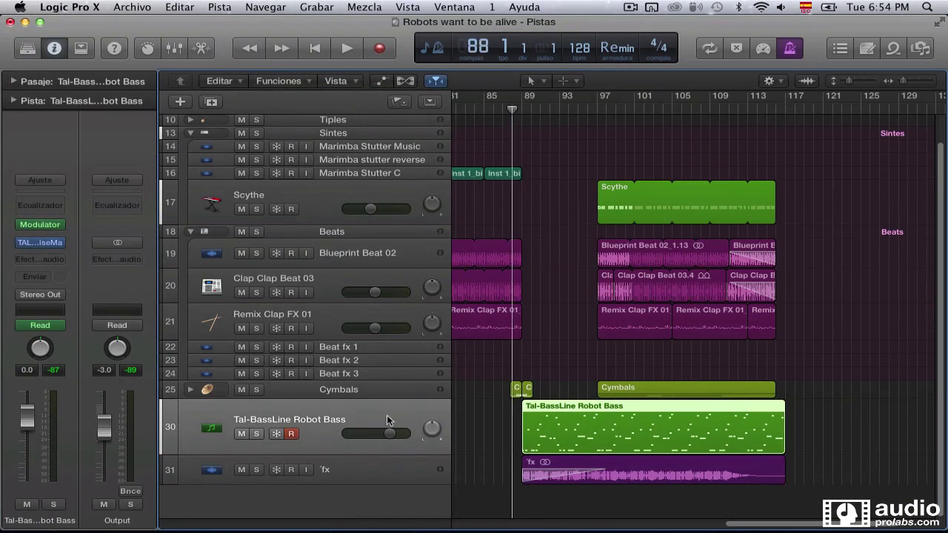
key(space)
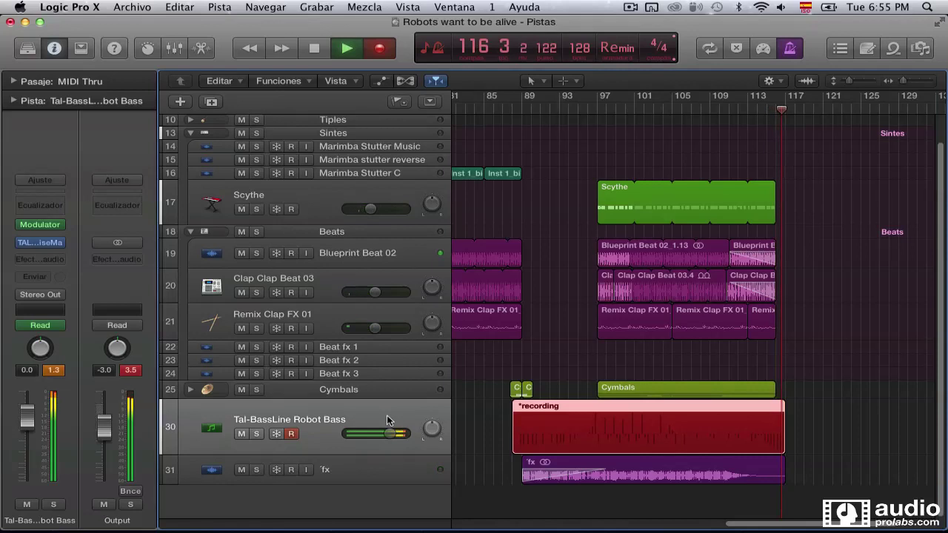
key(space)
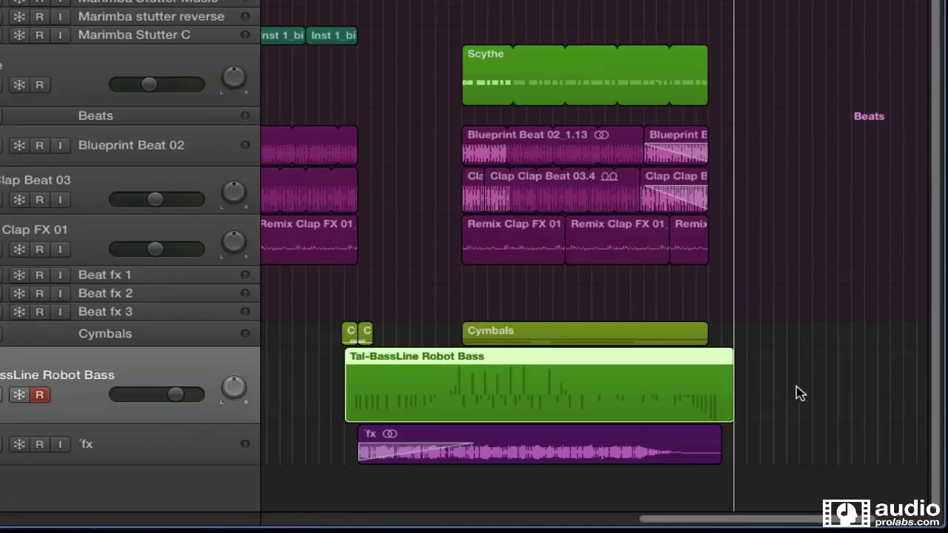
Join the overlapping note and pitch bend regions on the robot bass track into one, and play it from just before its start
drag(839, 433, 684, 421)
right_click(554, 368)
mouse_move(556, 364)
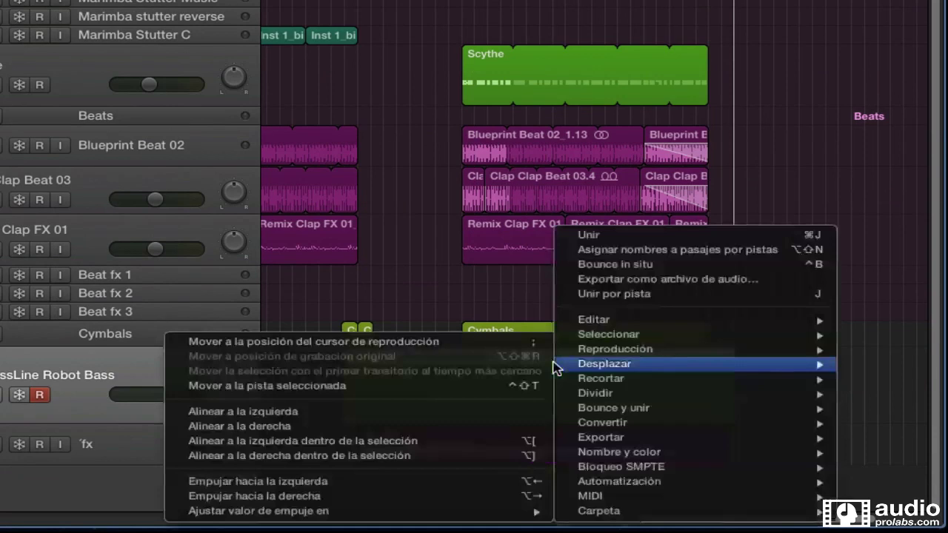
click(609, 235)
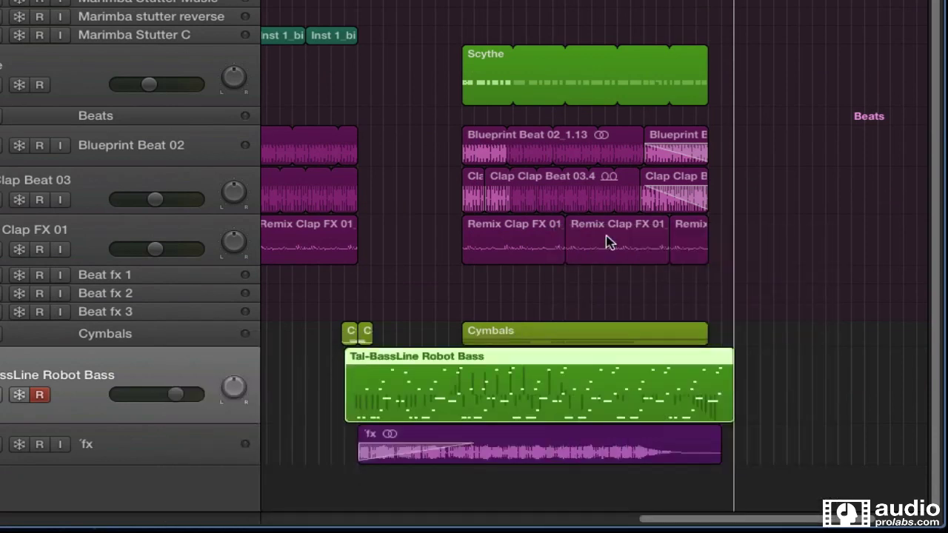
click(331, 0)
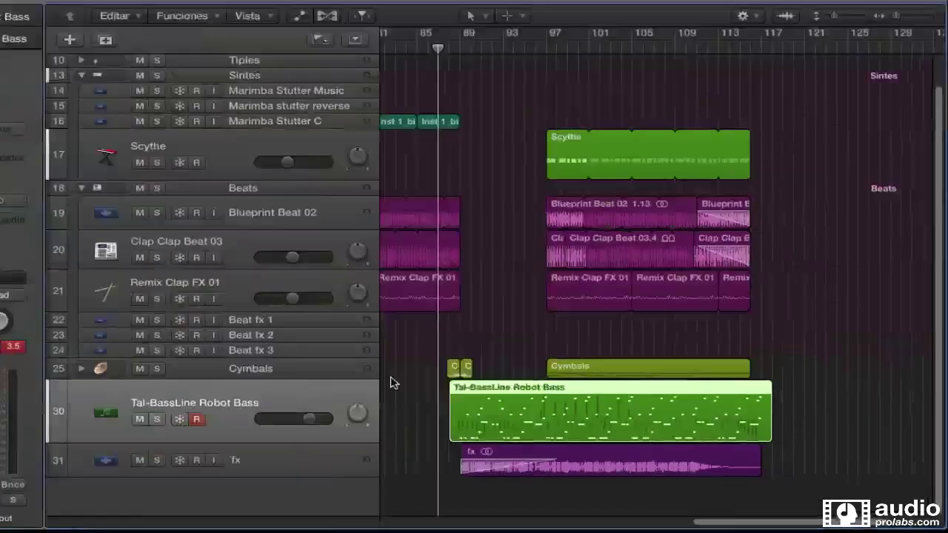
key(space)
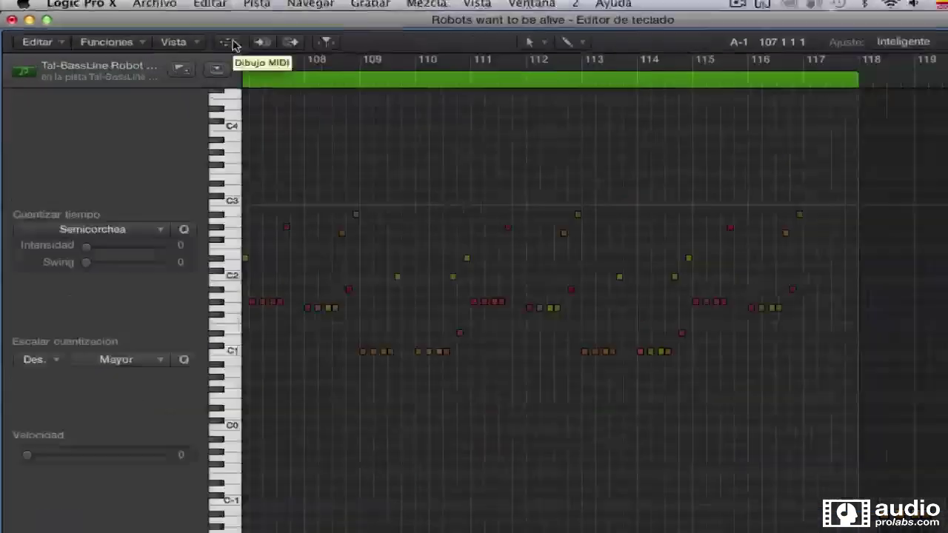
Show MIDI Draw beneath the joined bass notes and examine the recorded pitch bend curve (Inflexión tono) through bars 101 to 117
click(347, 46)
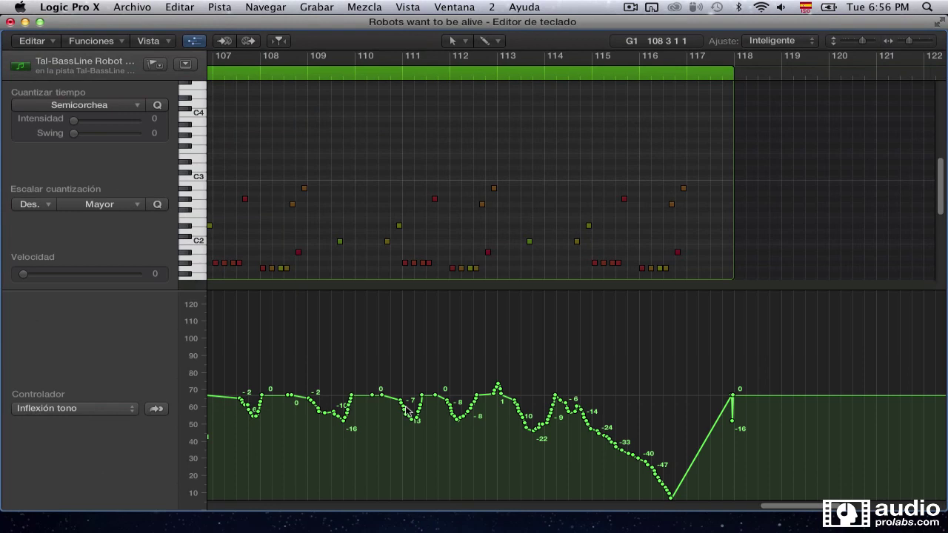
click(278, 43)
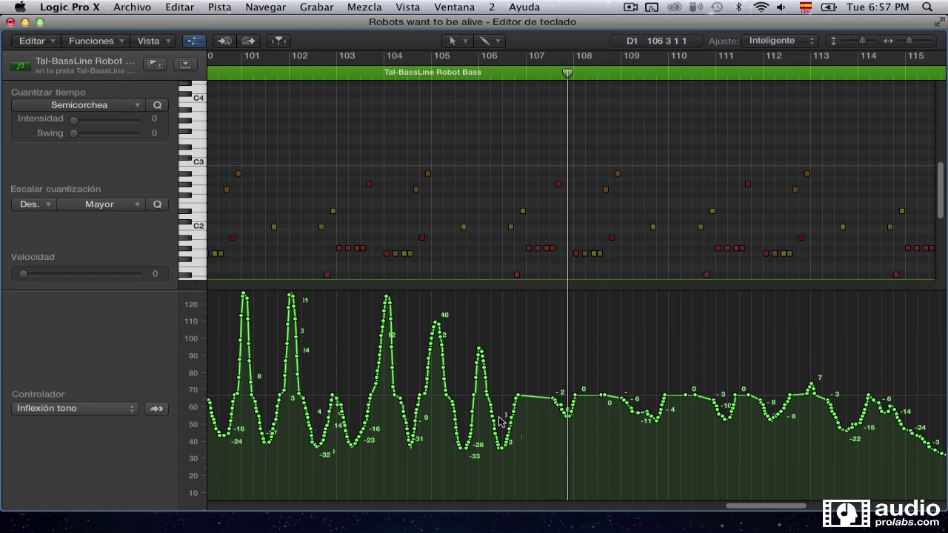
mouse_move(527, 400)
mouse_down()
mouse_move(666, 337)
mouse_move(755, 356)
mouse_move(640, 370)
mouse_move(620, 323)
mouse_up()
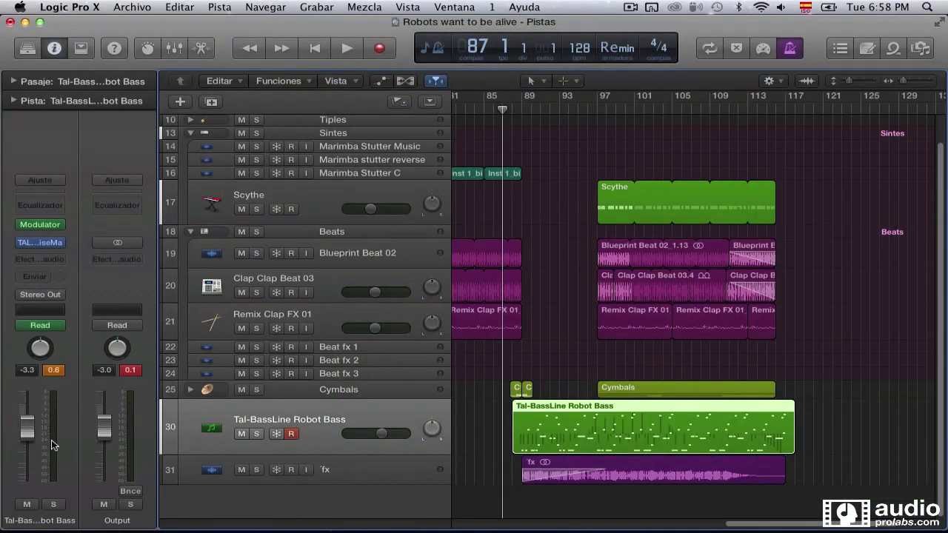
Play the arrangement from bar 87 and lower the Tal-BassLine Robot Bass track's volume to -5.8 dB
key(space)
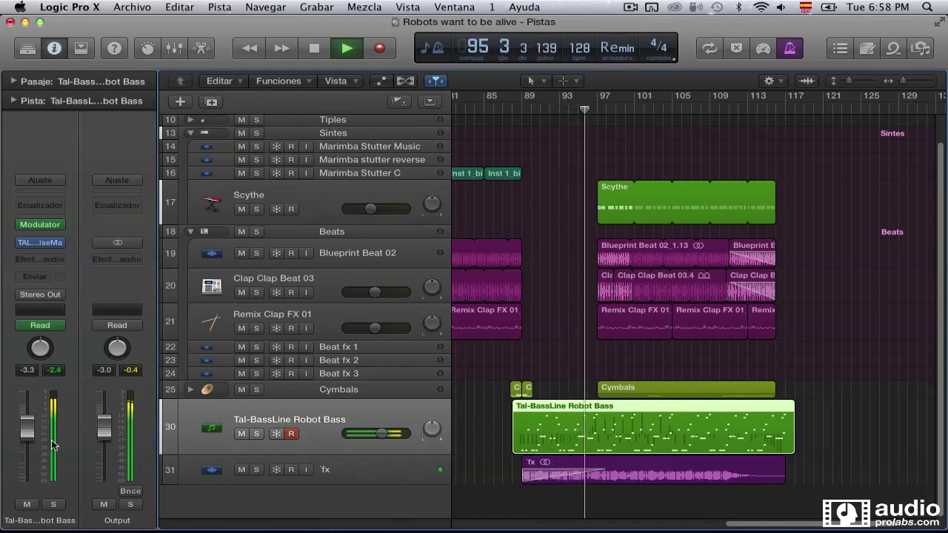
drag(23, 422, 23, 430)
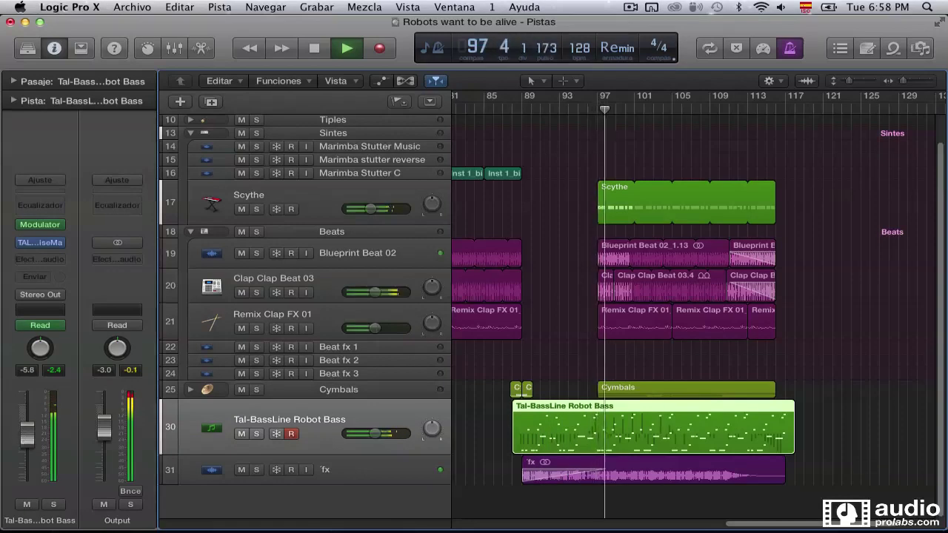